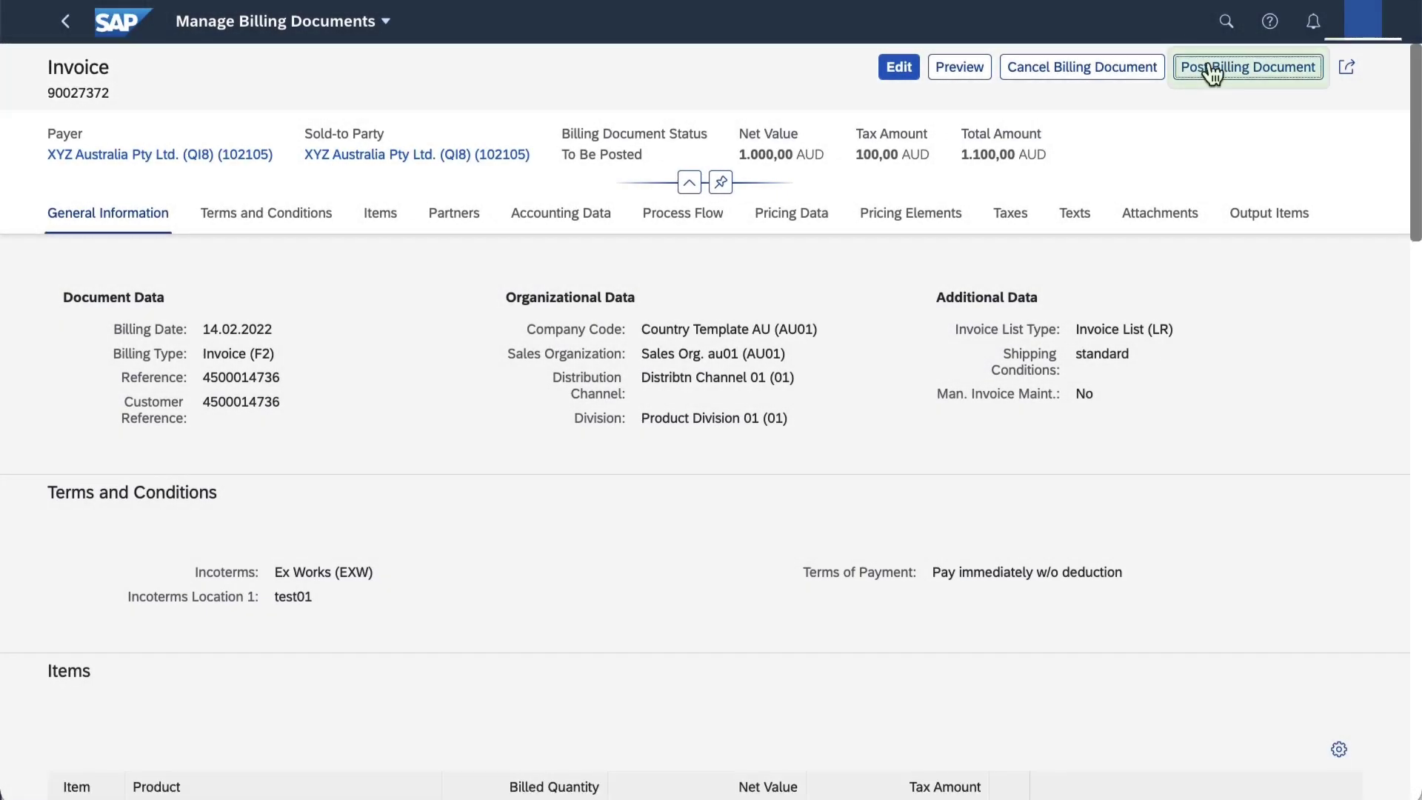
- Post billing document 90027372 for XYZ Australia and return to the launchpad
left_click(1216, 66)
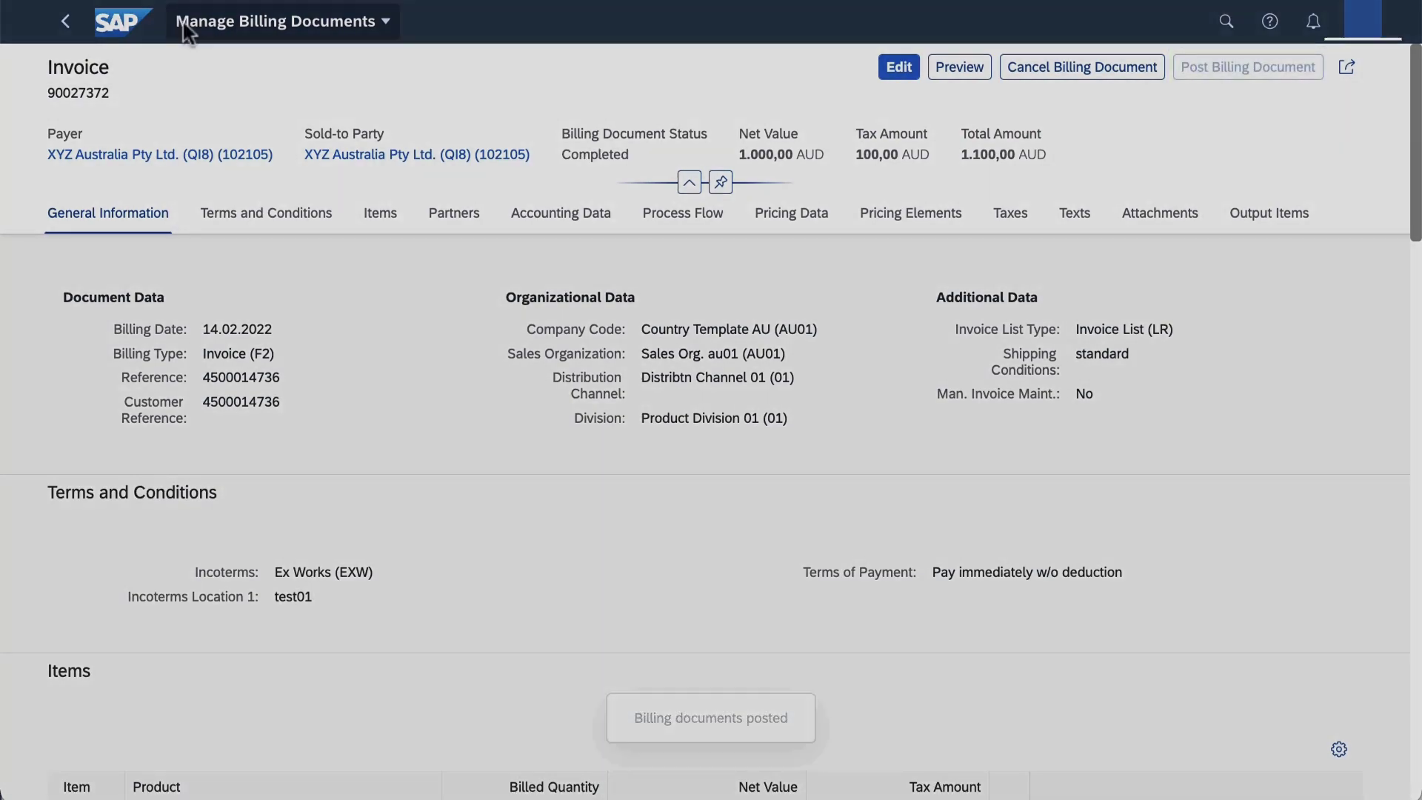
left_click(122, 21)
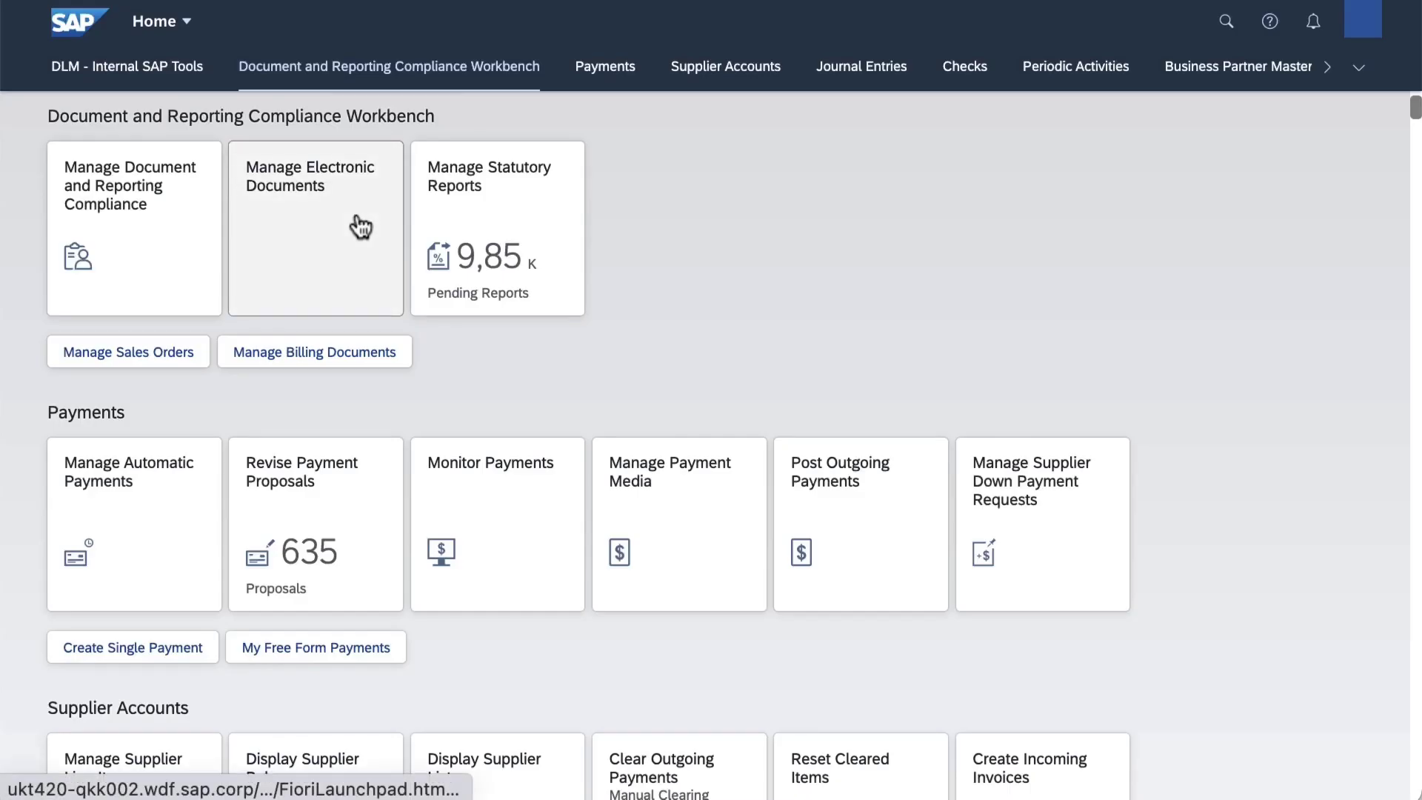
left_click(356, 224)
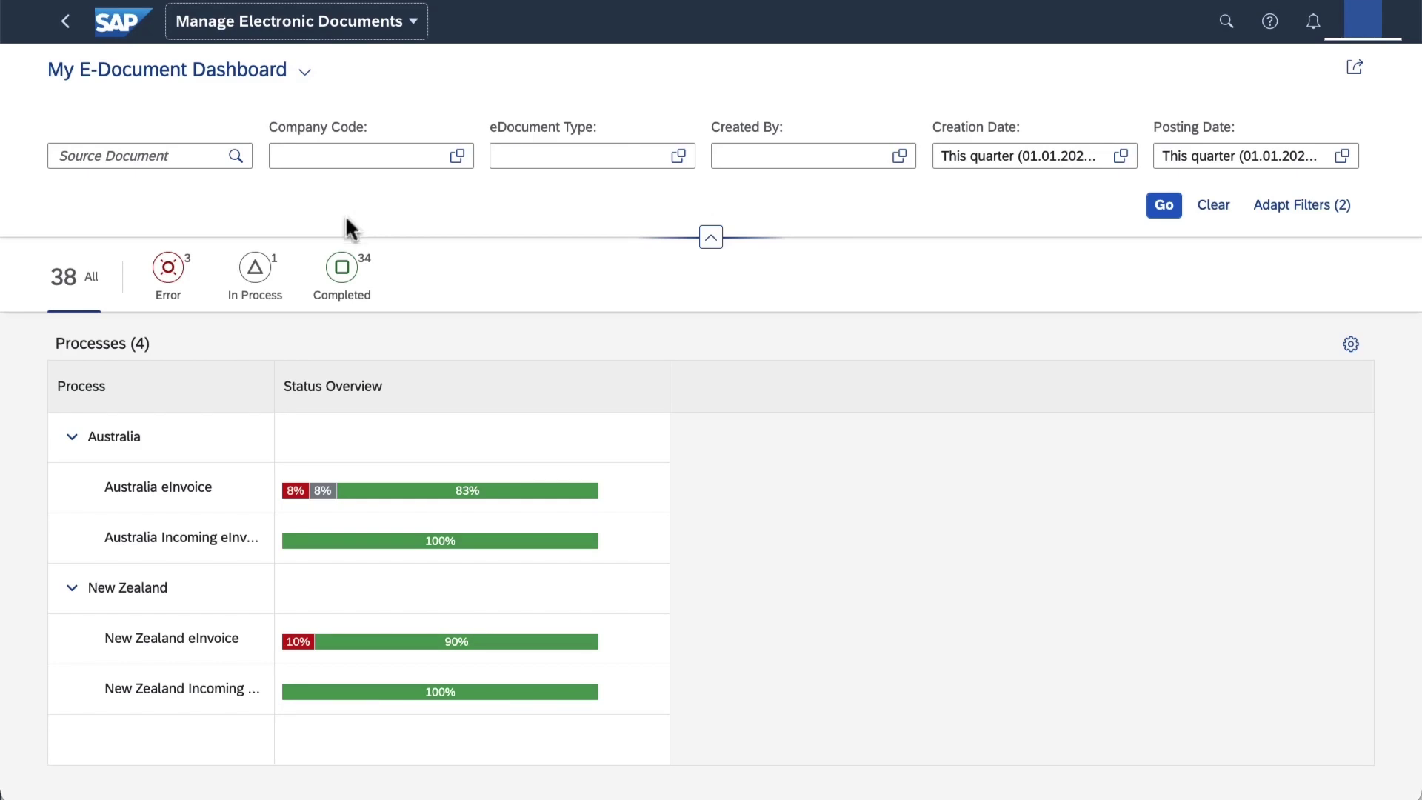
left_click(205, 487)
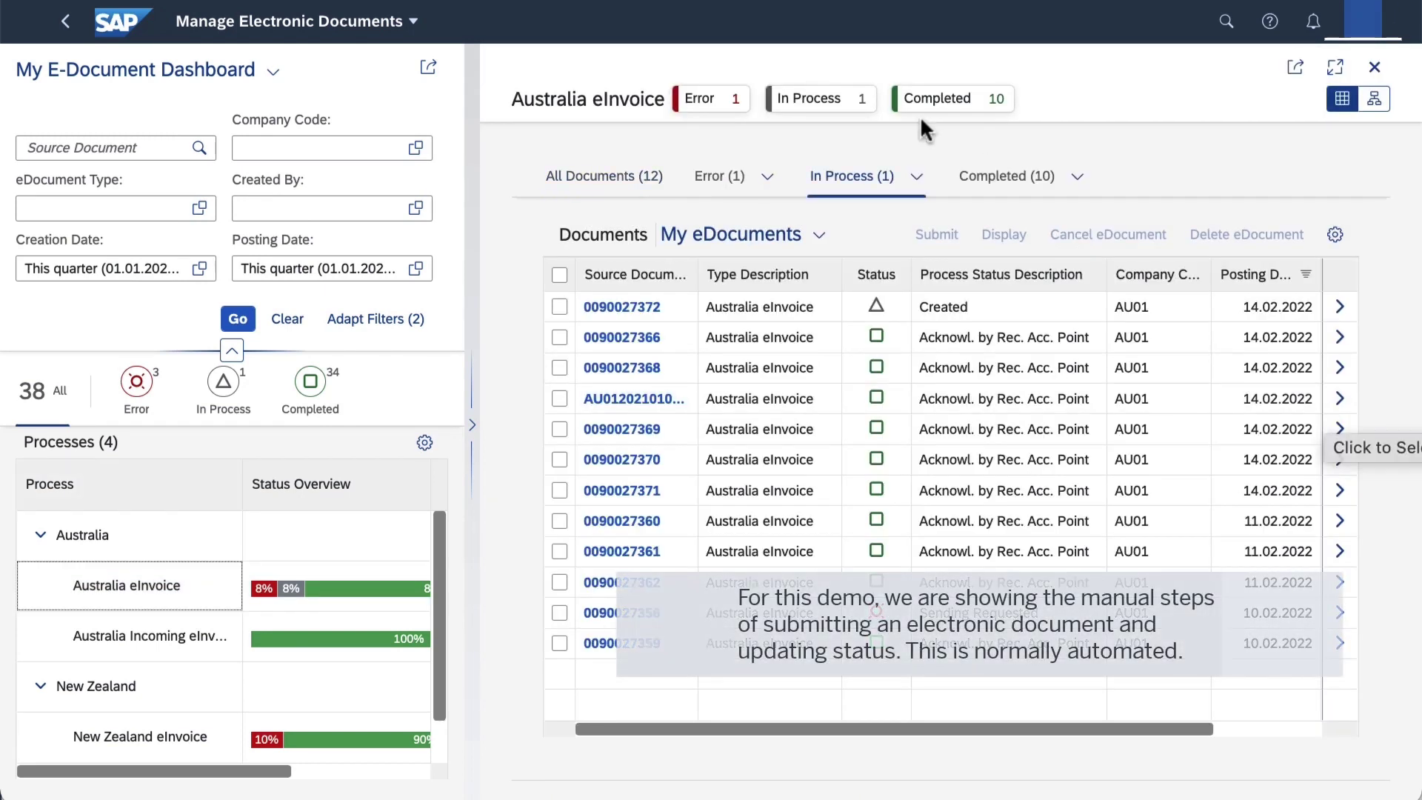
left_click(852, 176)
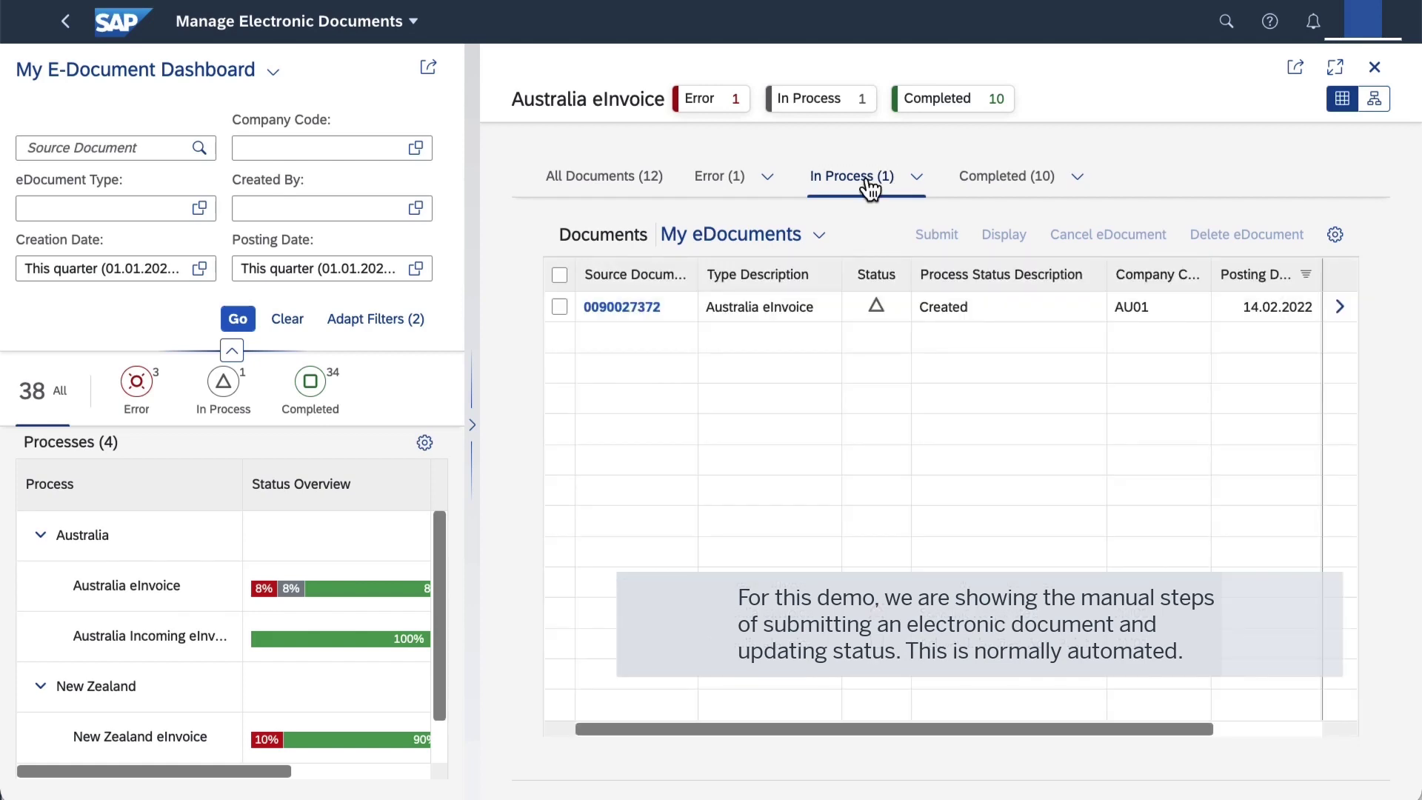
left_click(558, 307)
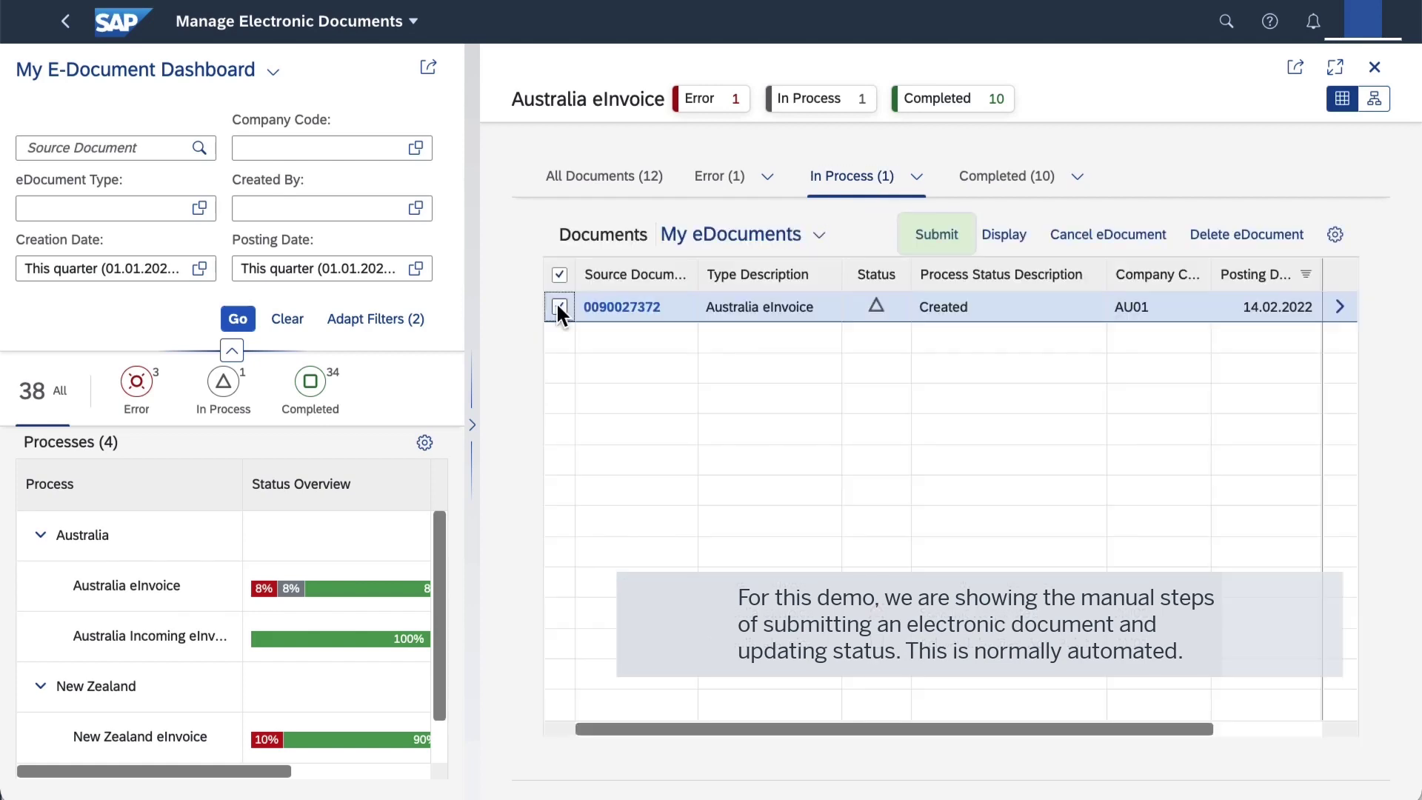
left_click(938, 234)
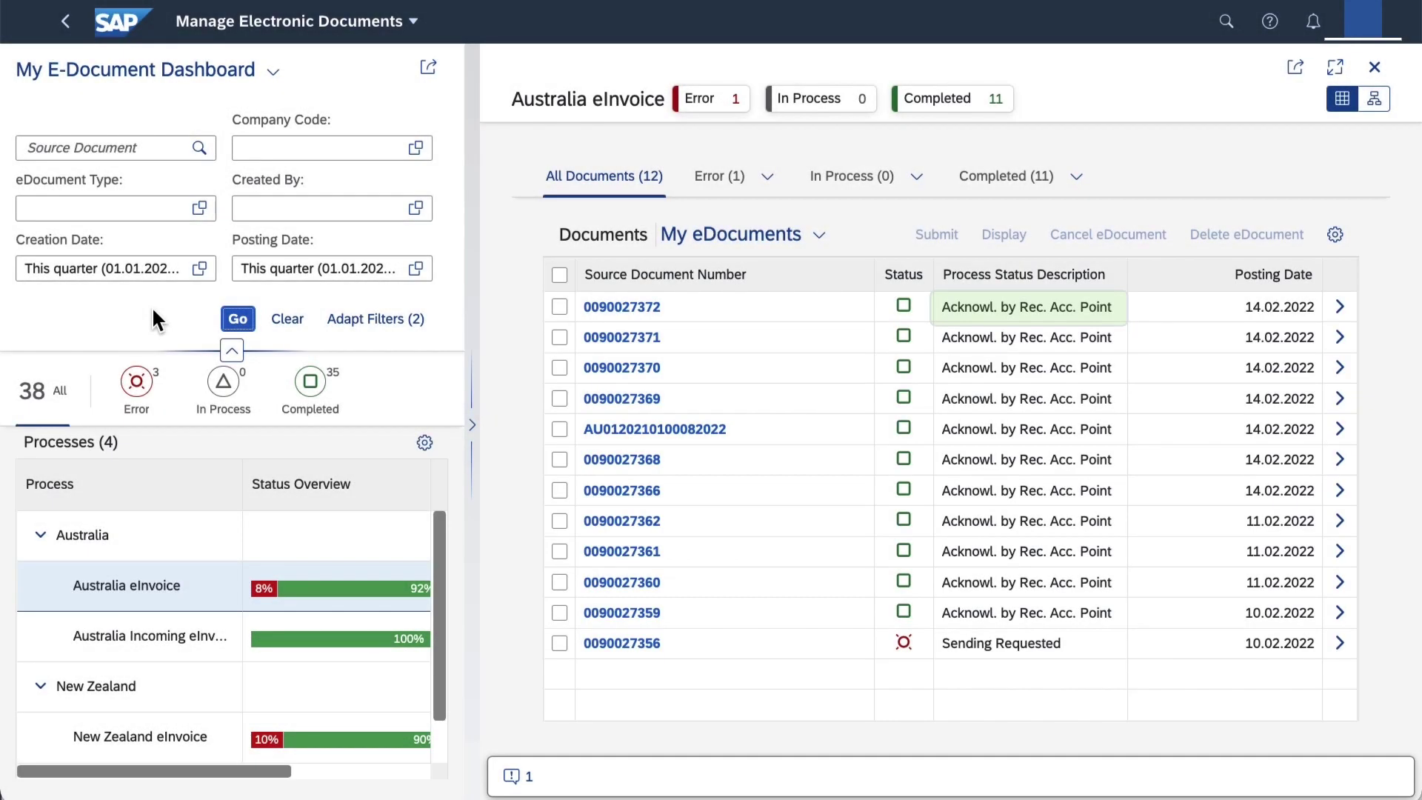
left_click(987, 177)
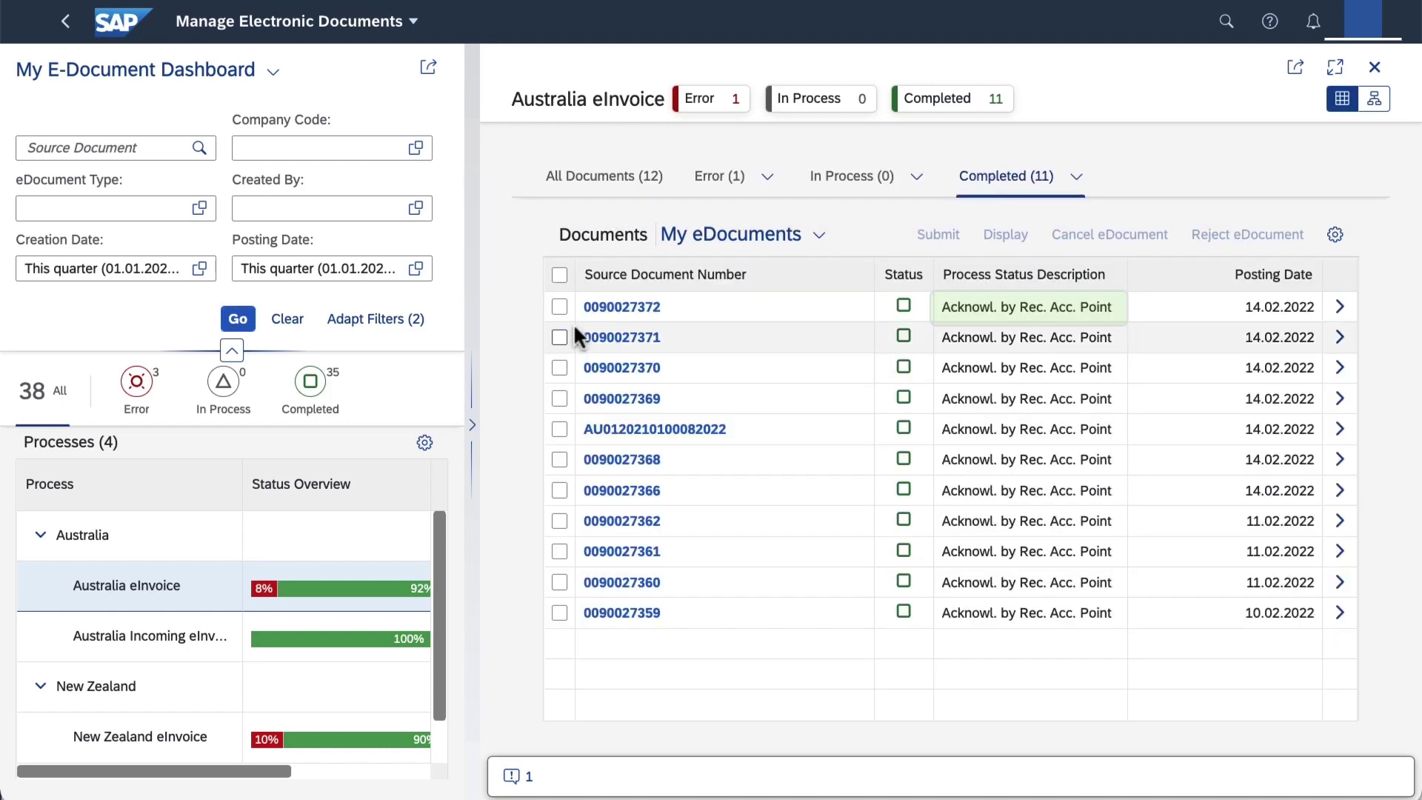
left_click(560, 305)
left_click(1338, 305)
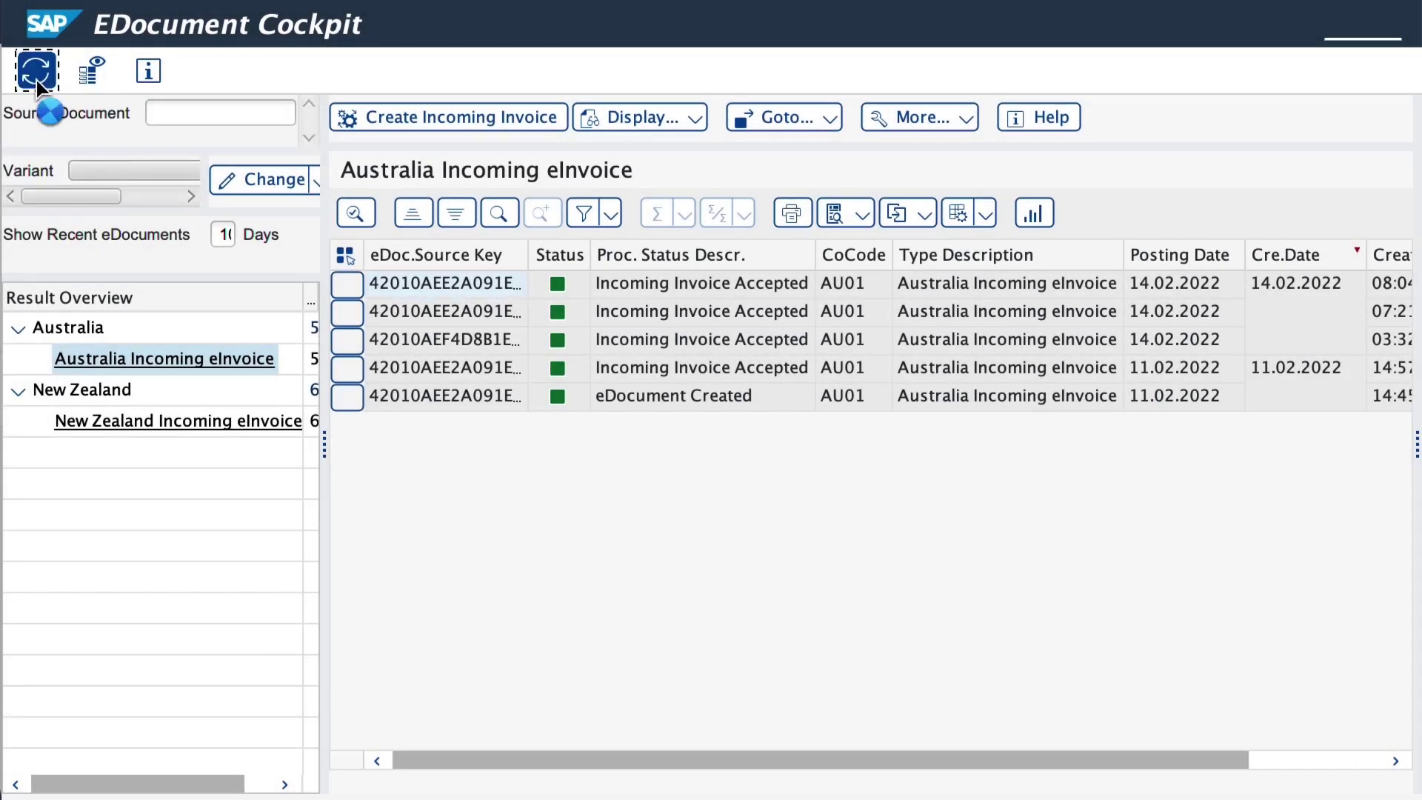
left_click(346, 286)
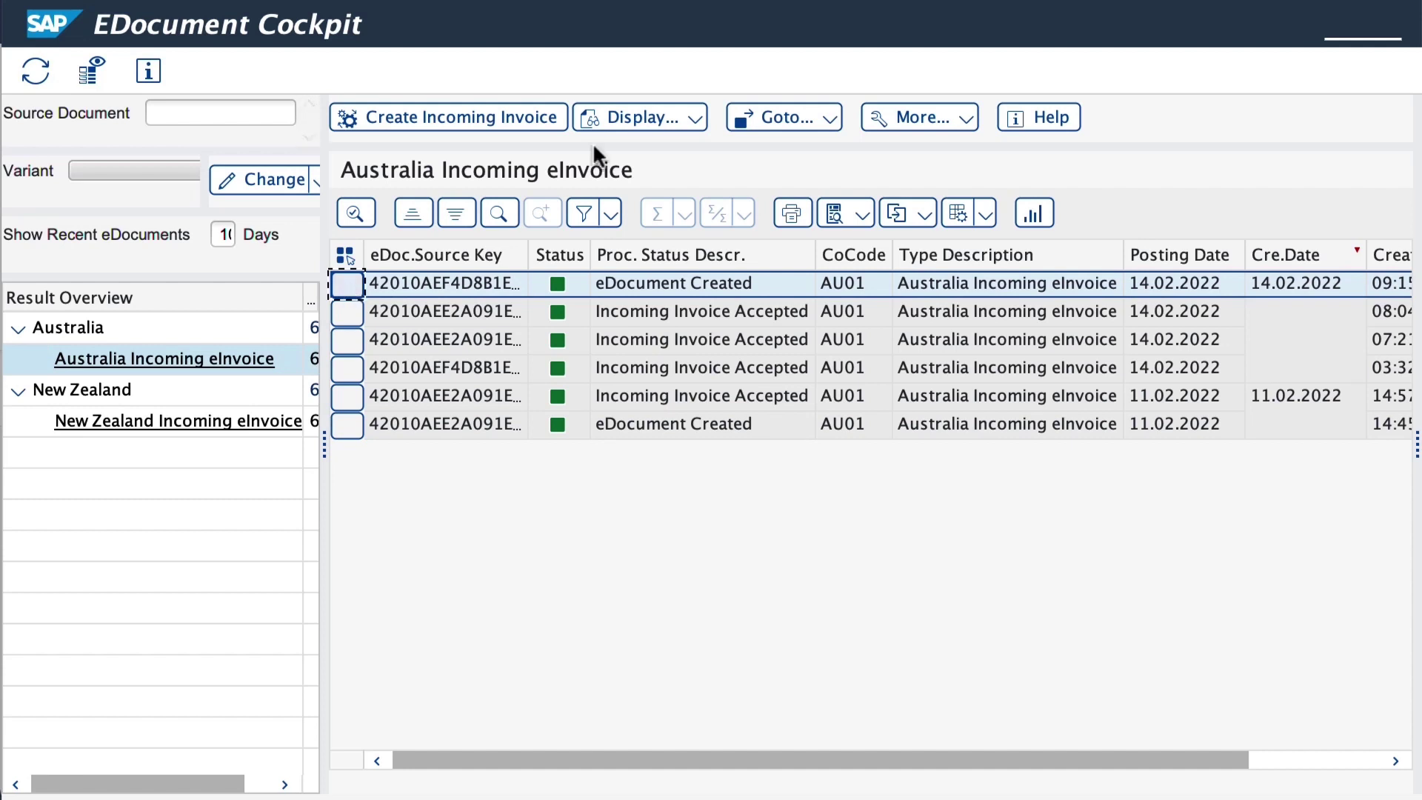
left_click(698, 120)
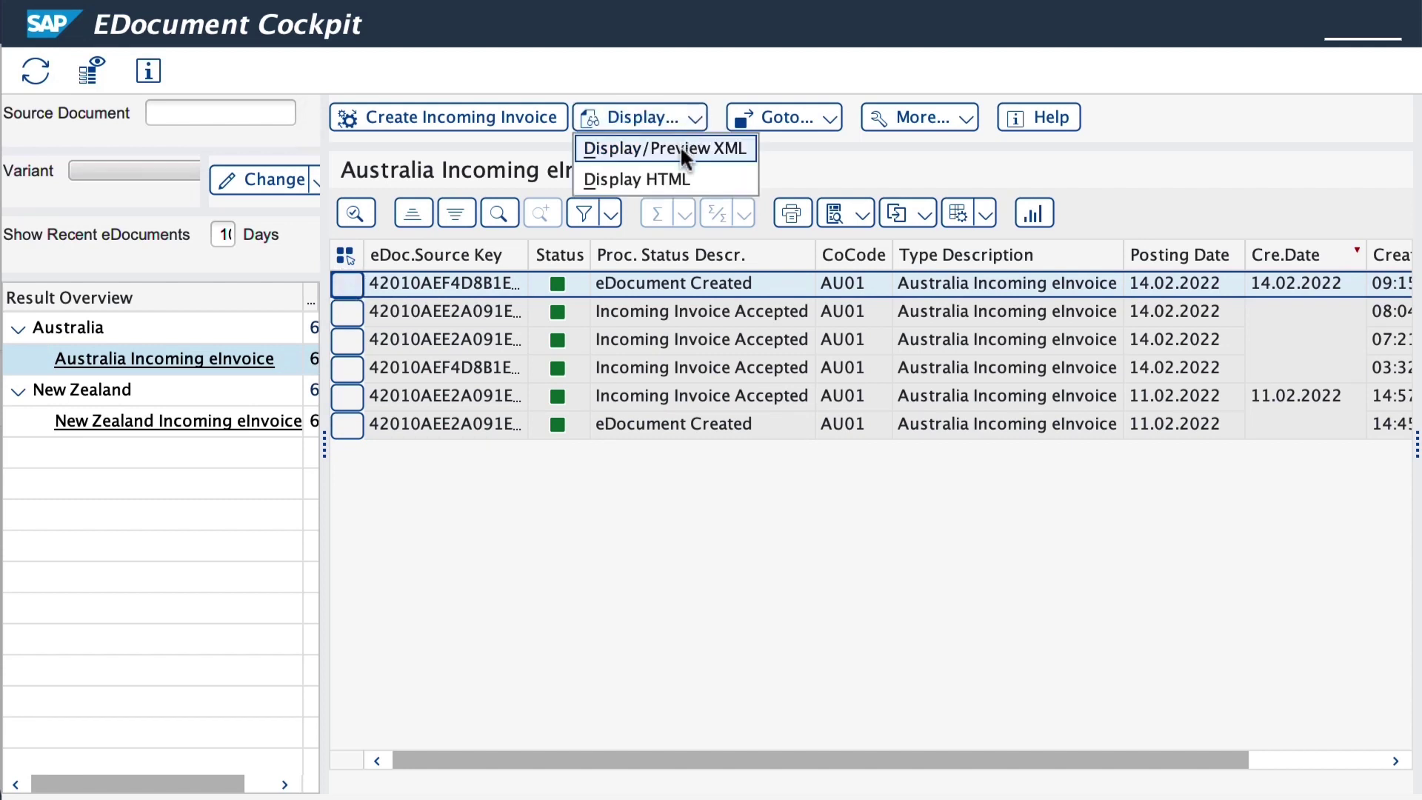
left_click(667, 177)
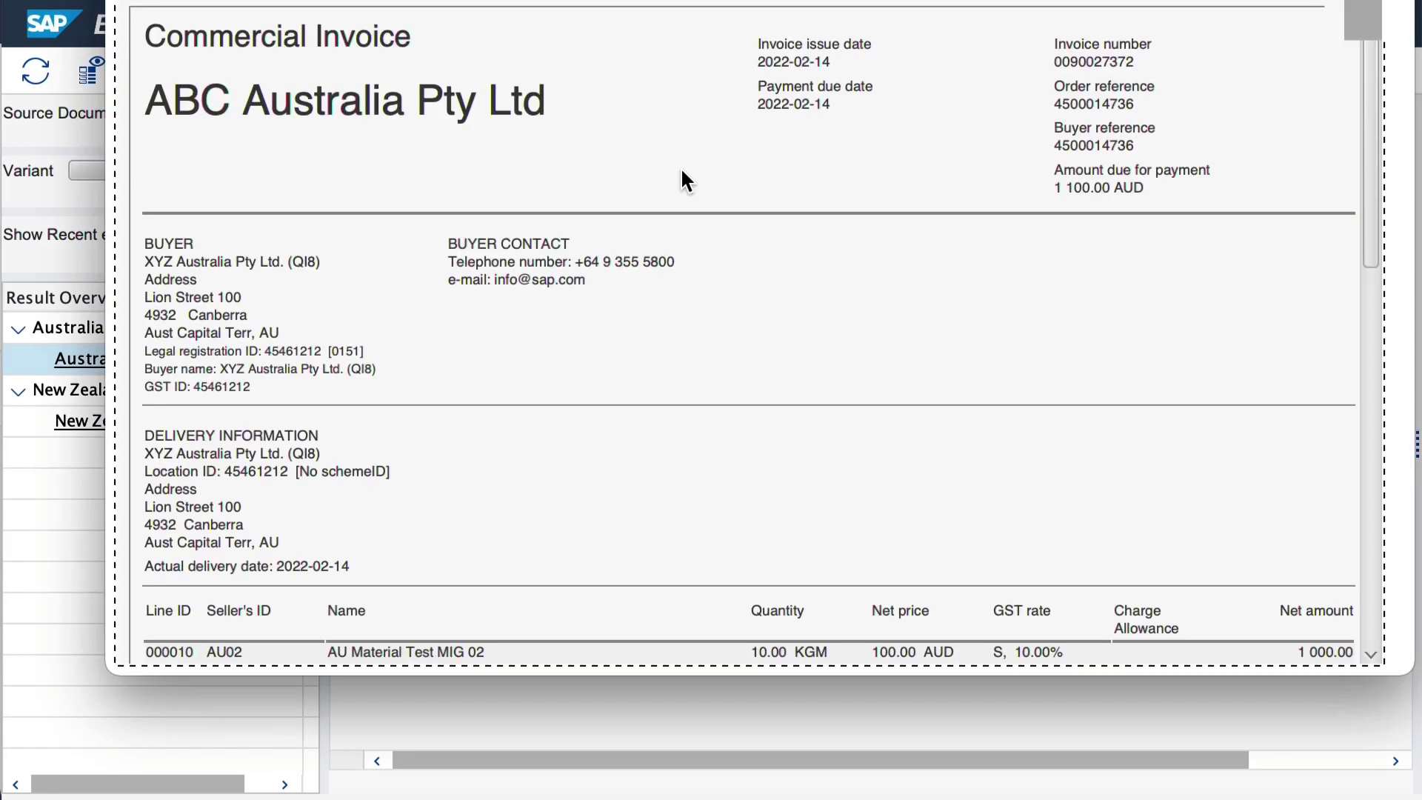
scroll(682, 166, "down", 5)
scroll(681, 166, "down", 4)
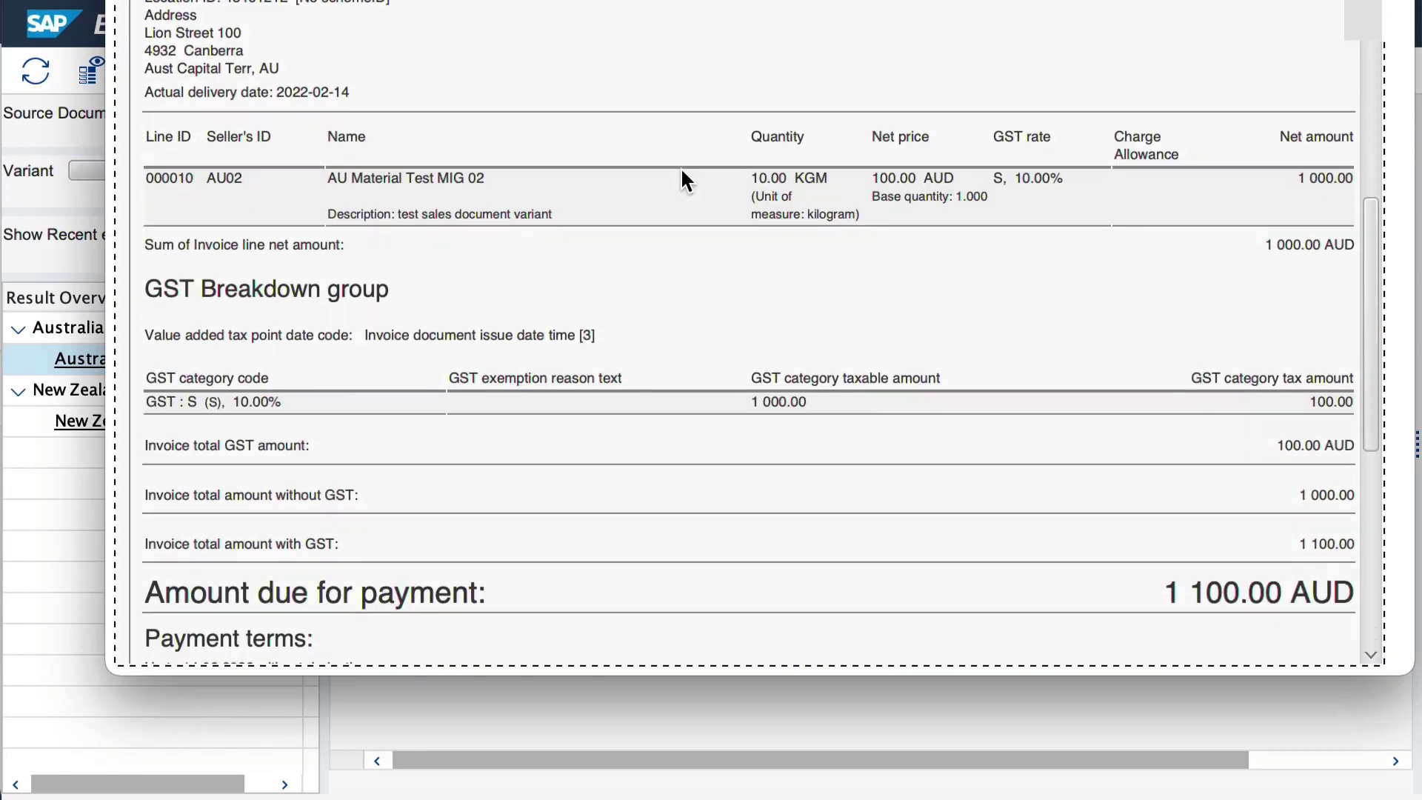
scroll(682, 167, "down", 2)
scroll(680, 166, "down", 2)
scroll(681, 166, "down", 4)
scroll(681, 166, "down", 3)
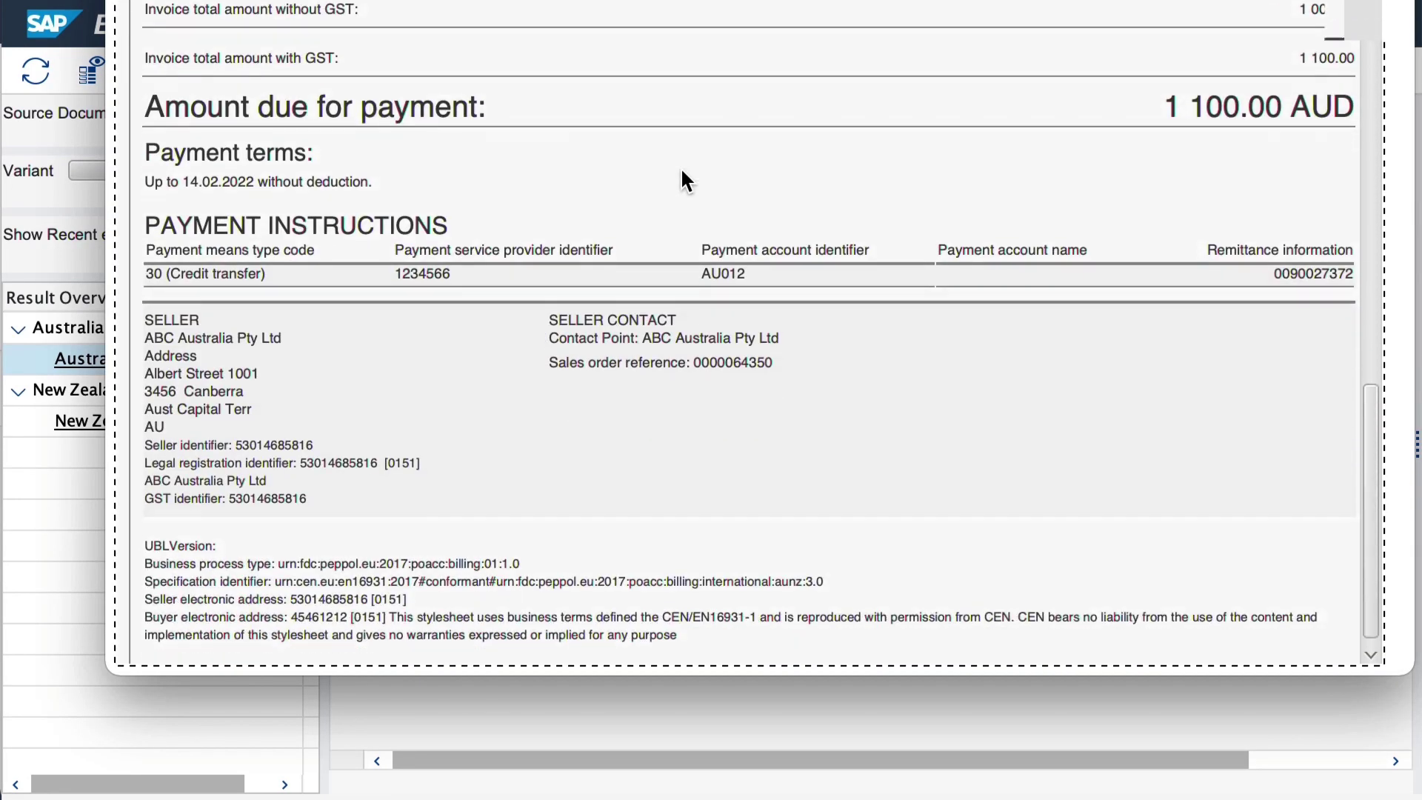
scroll(682, 167, "down", 1)
scroll(682, 177, "up", 5)
scroll(681, 178, "up", 5)
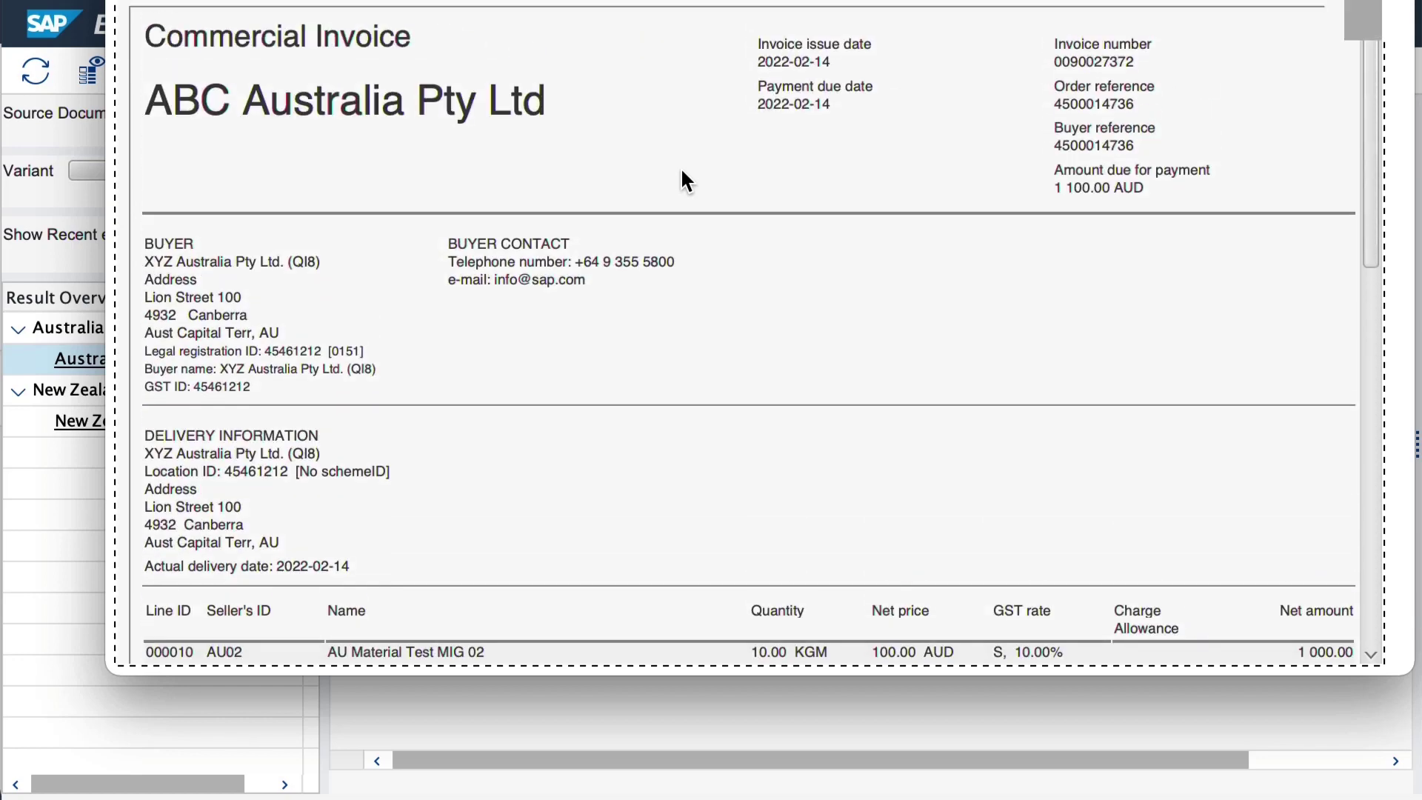
key("Escape")
left_click(346, 283)
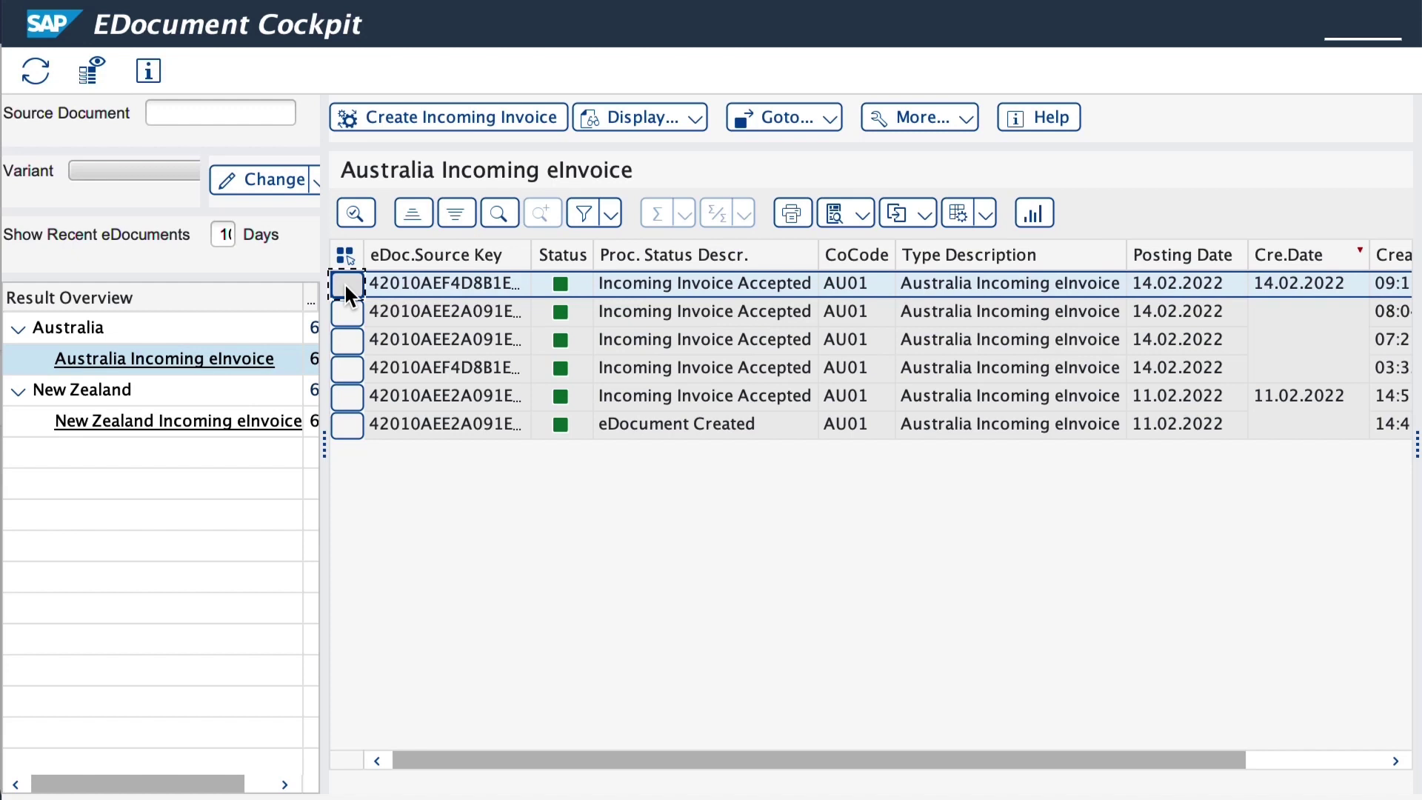
left_click(786, 118)
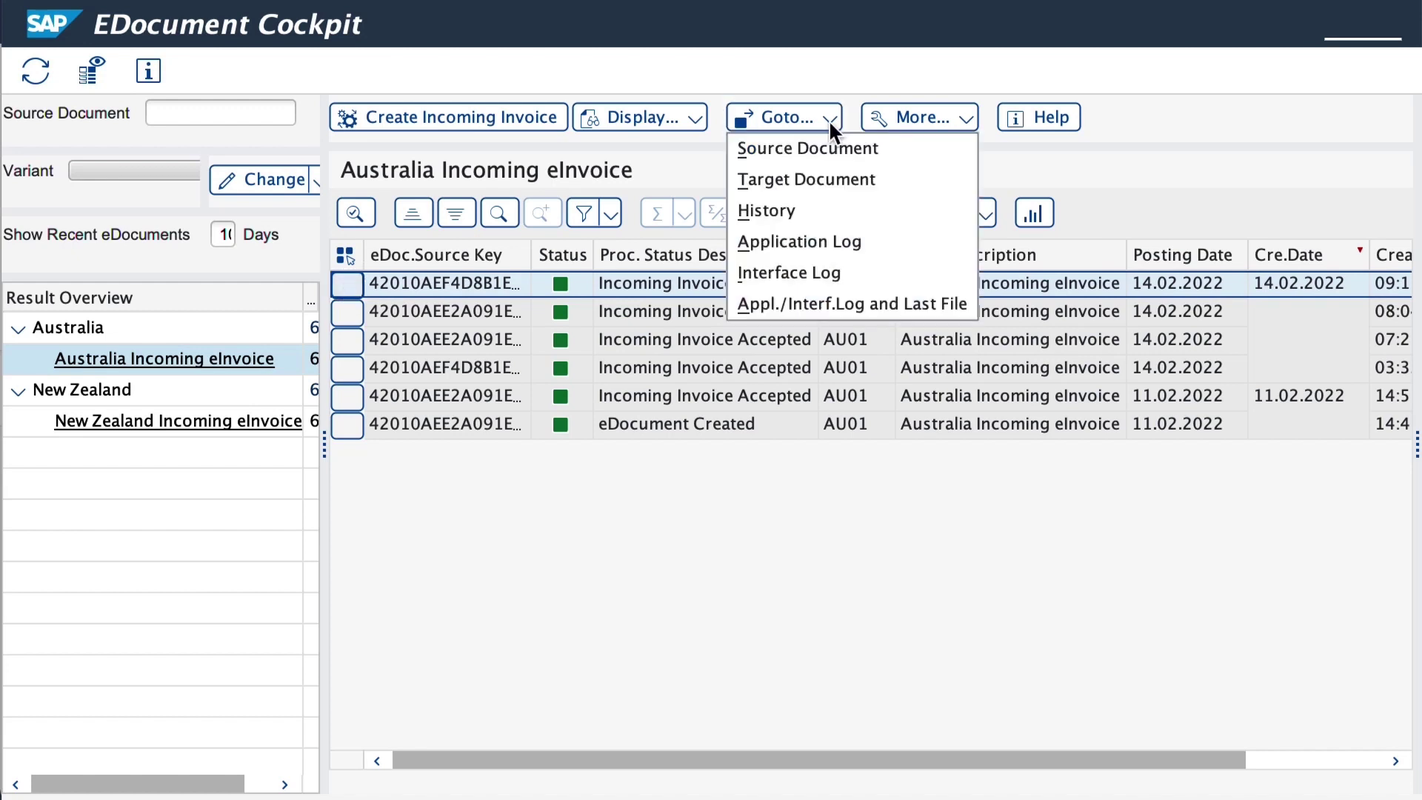
left_click(834, 178)
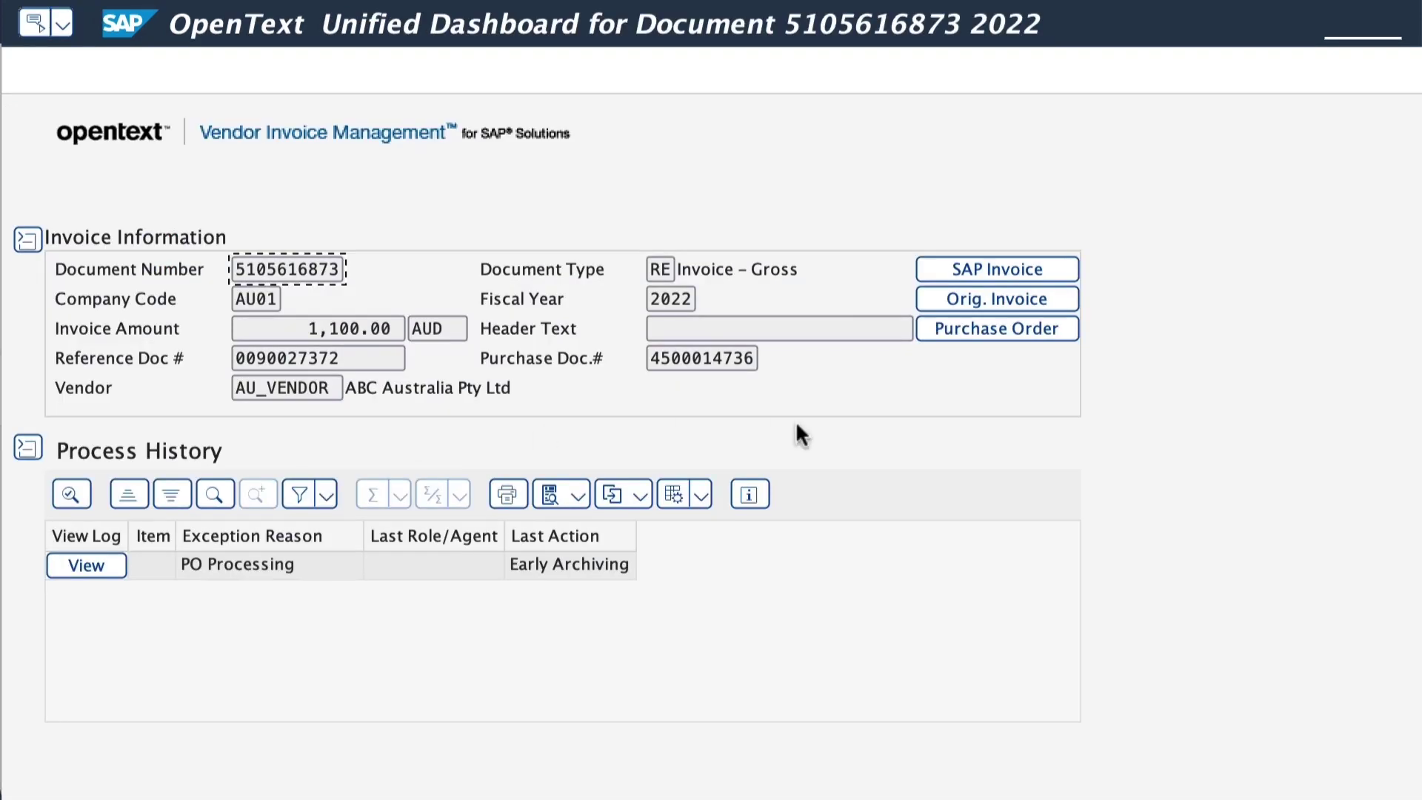
left_click(982, 328)
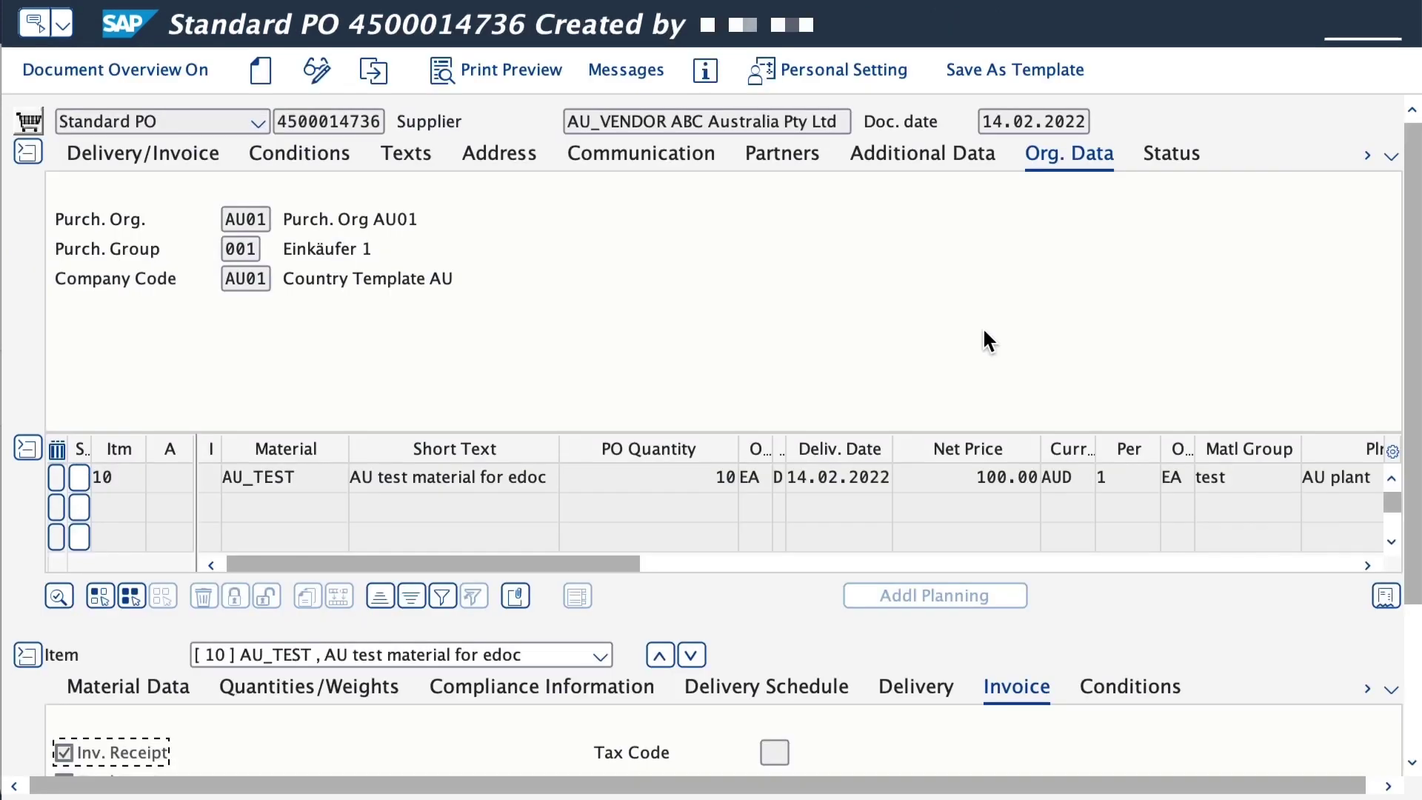
left_click(1367, 687)
left_click(1172, 687)
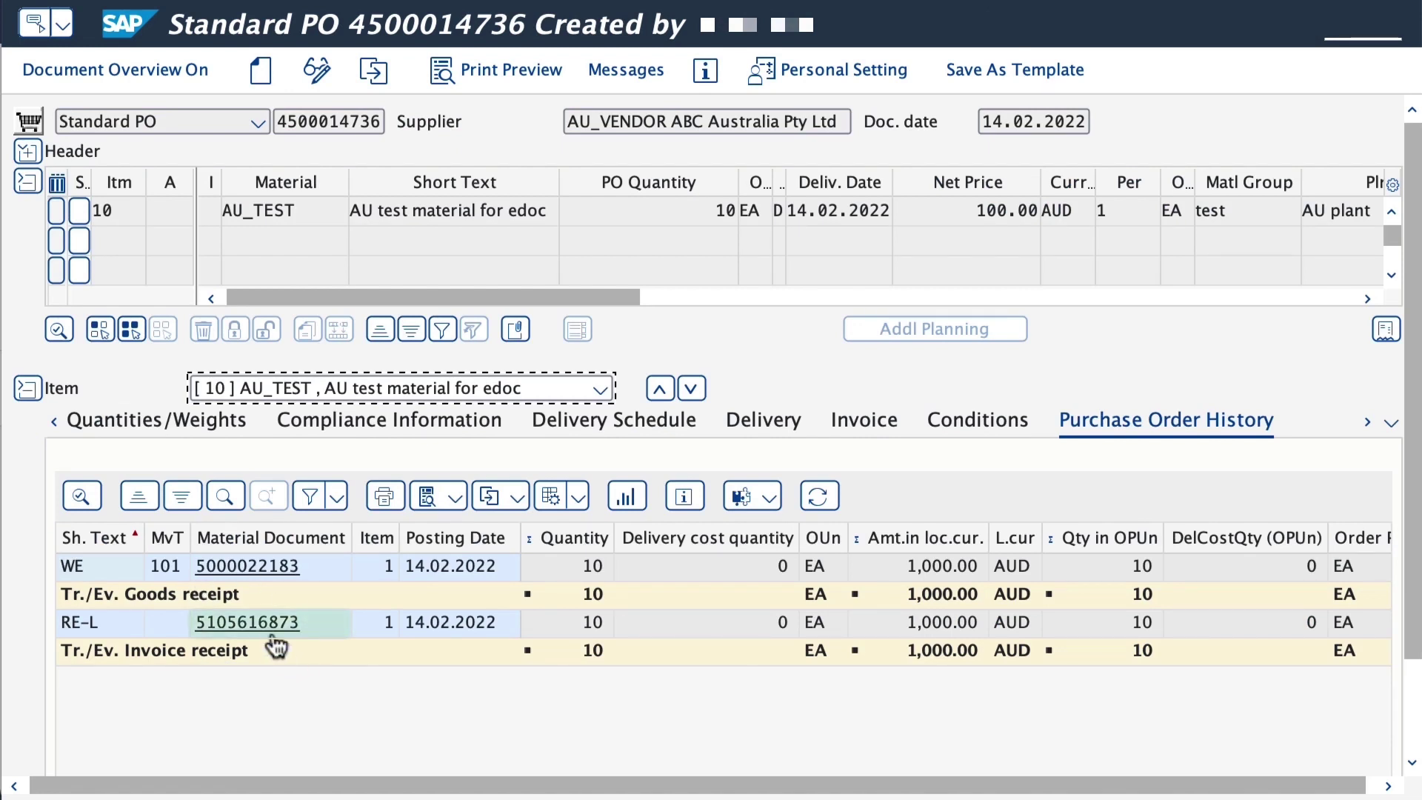
double_click(248, 622)
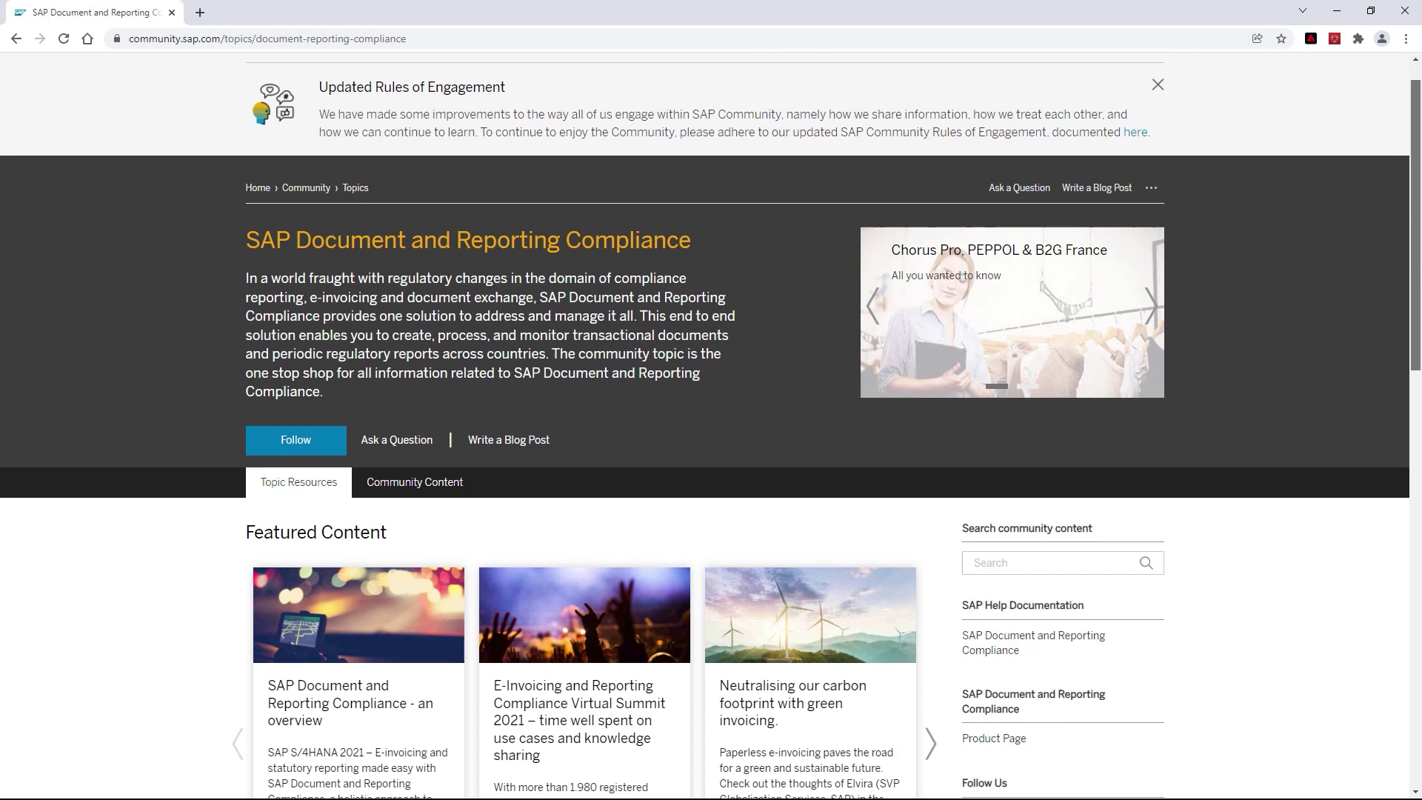
scroll(711, 445, "down", 3)
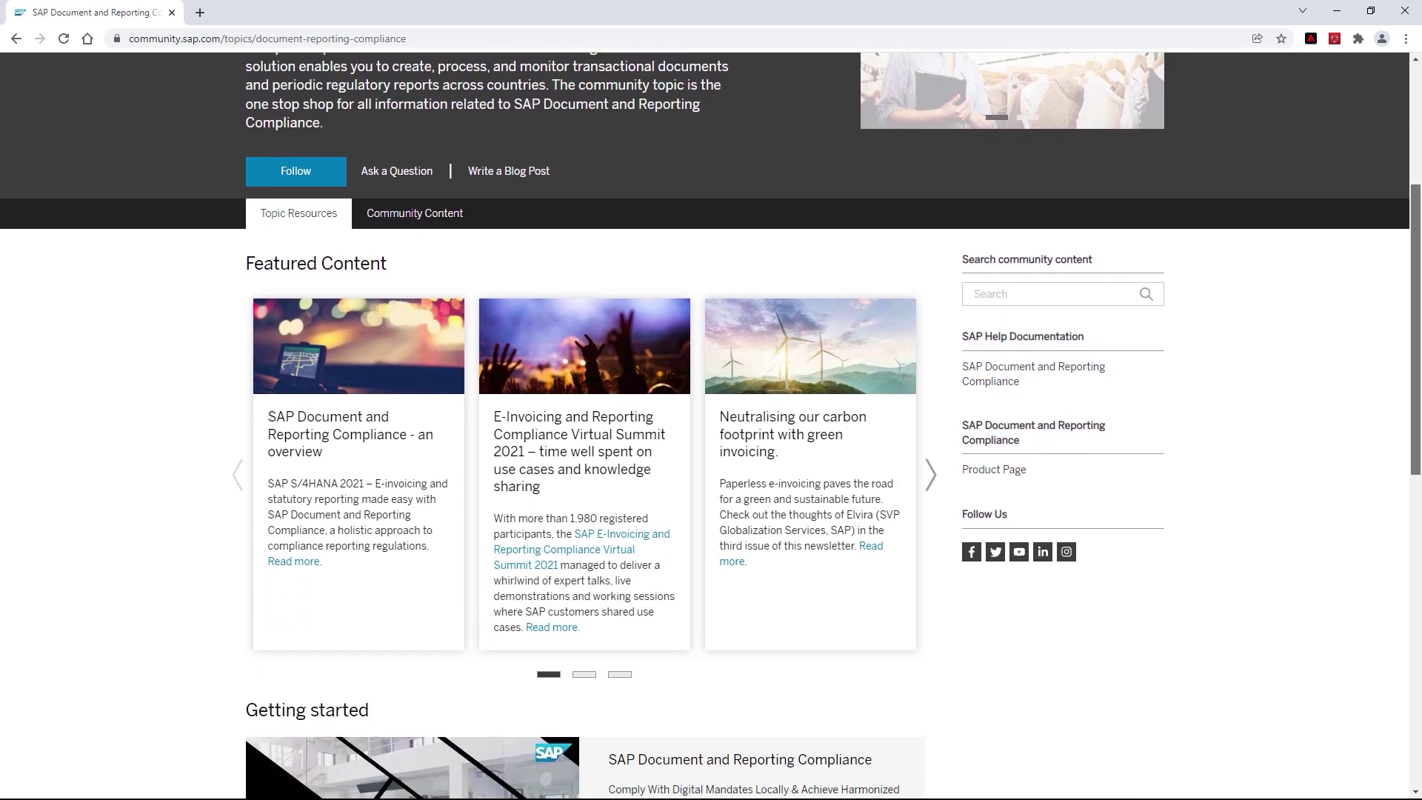
scroll(711, 445, "down", 4)
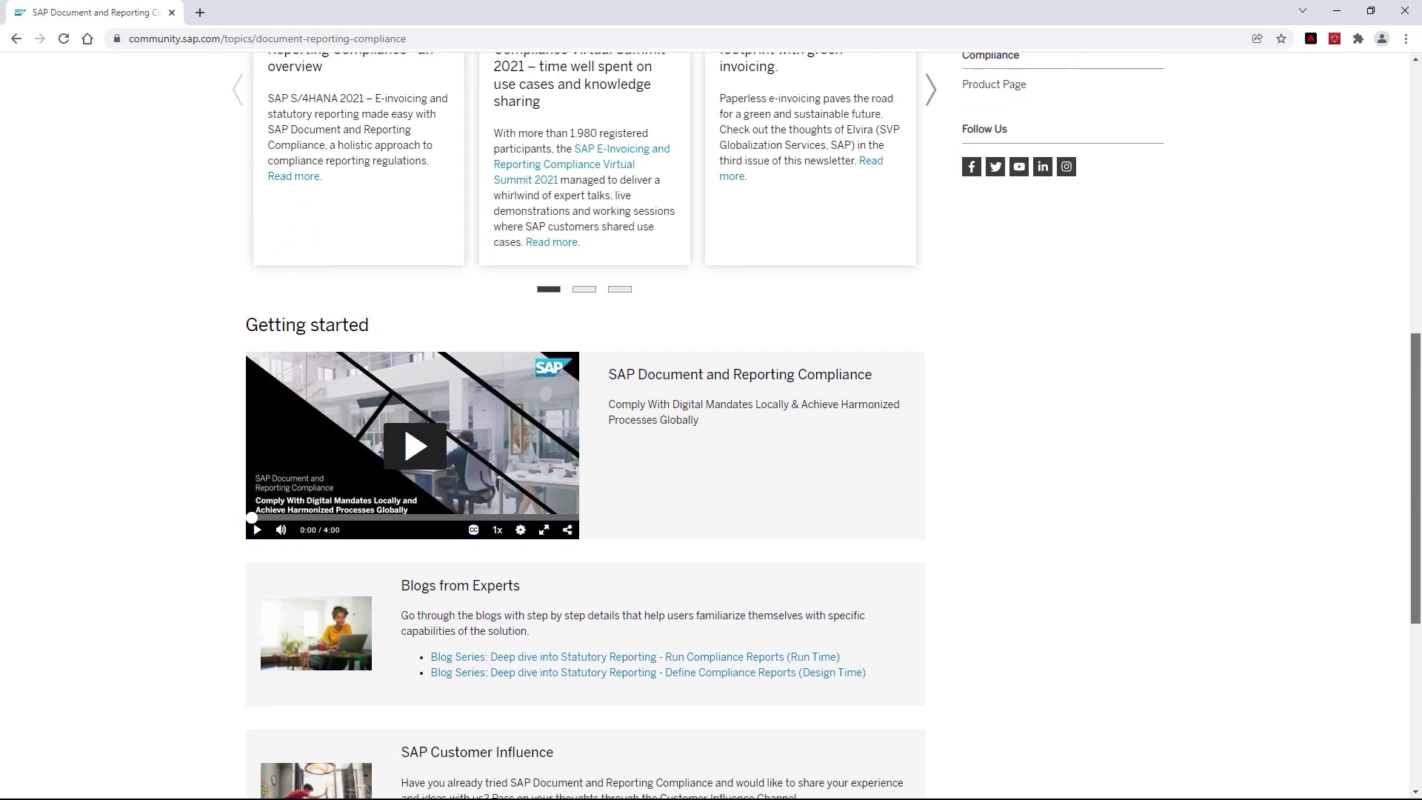
scroll(712, 445, "down", 1)
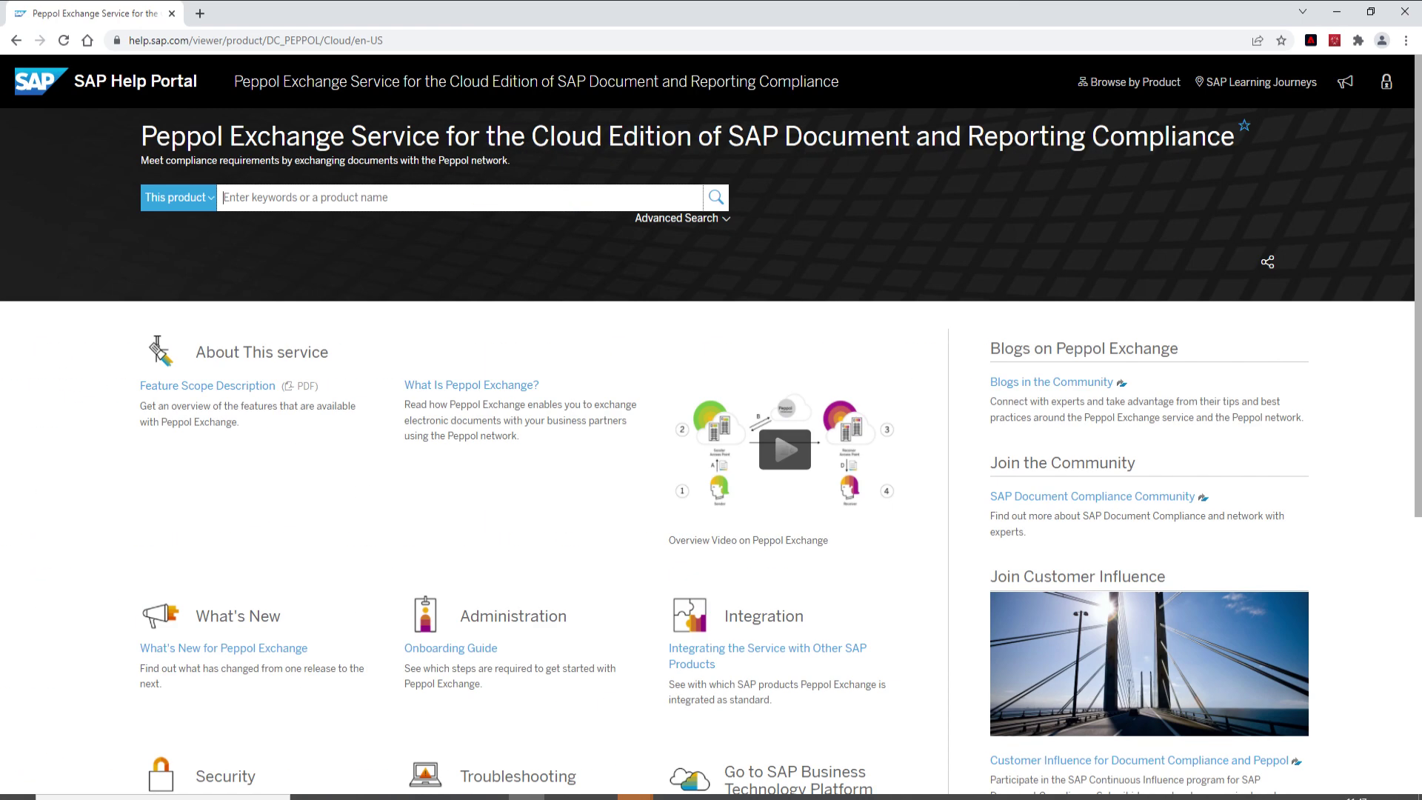